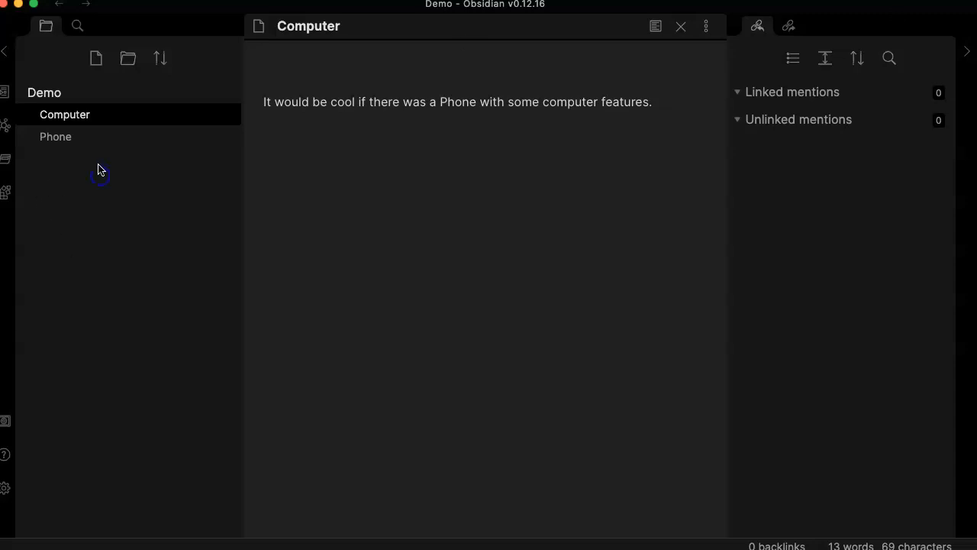
Compare the Computer and Phone notes, reading the mention of Phone in the Computer note's sentence
{"action": "mouse_move", "coordinate": [83, 122]}
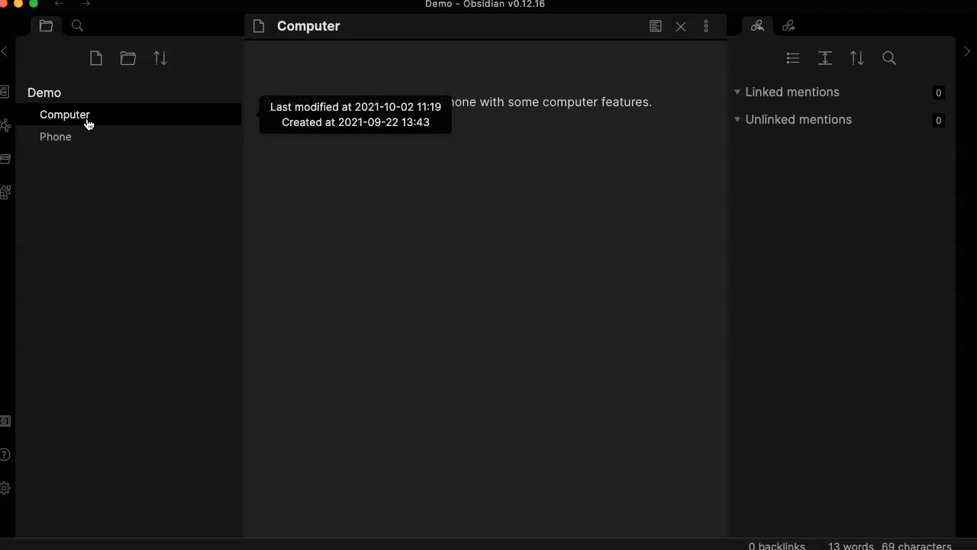
{"action": "mouse_move", "coordinate": [89, 142]}
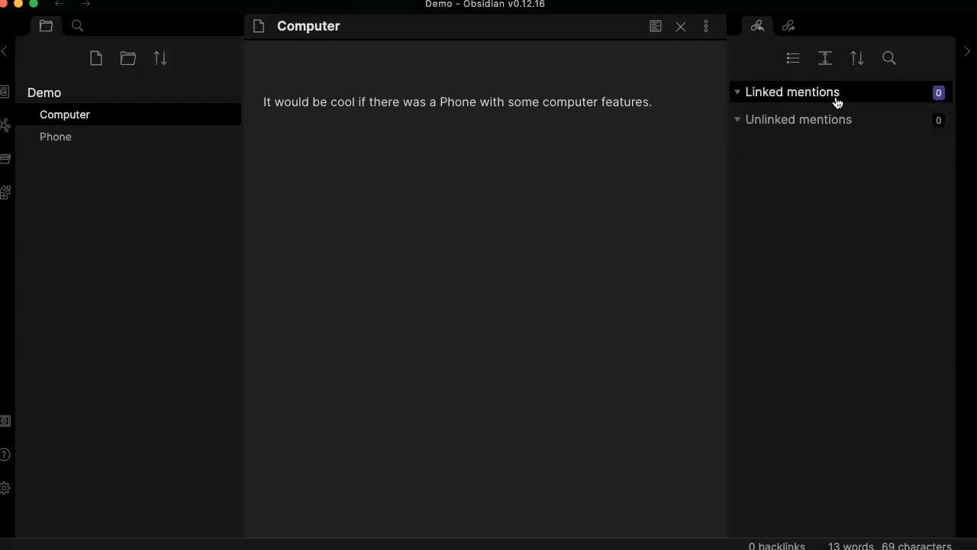
{"action": "left_click", "coordinate": [112, 130]}
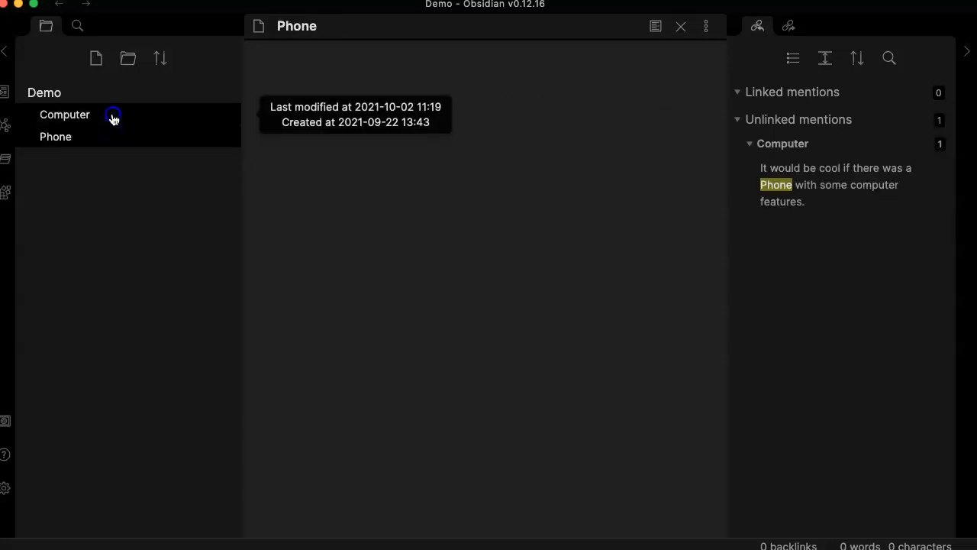
{"action": "left_click", "coordinate": [112, 116]}
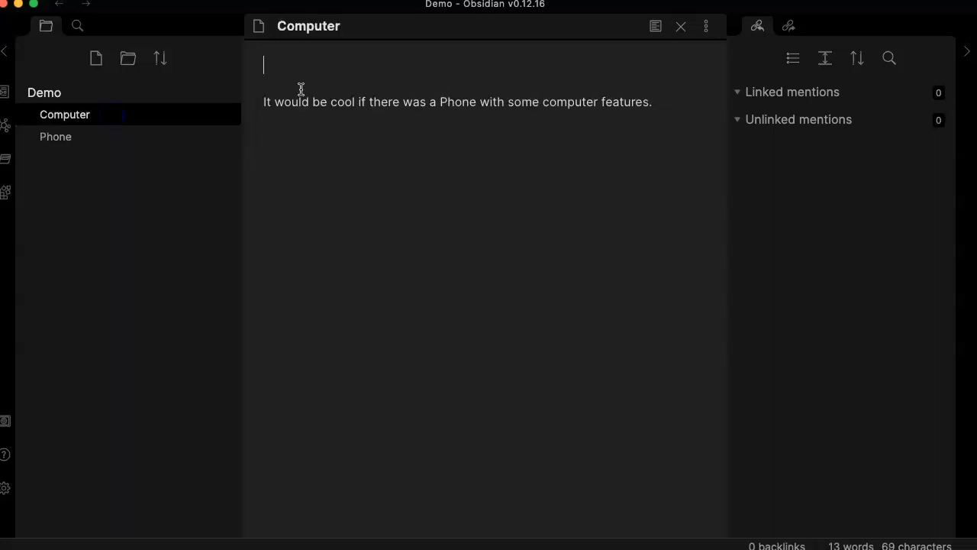
{"action": "left_click", "coordinate": [450, 103]}
{"action": "left_click", "coordinate": [456, 136]}
Open the Phone note and examine its unlinked mentions, collapsing and re-expanding the list
{"action": "left_click", "coordinate": [92, 135]}
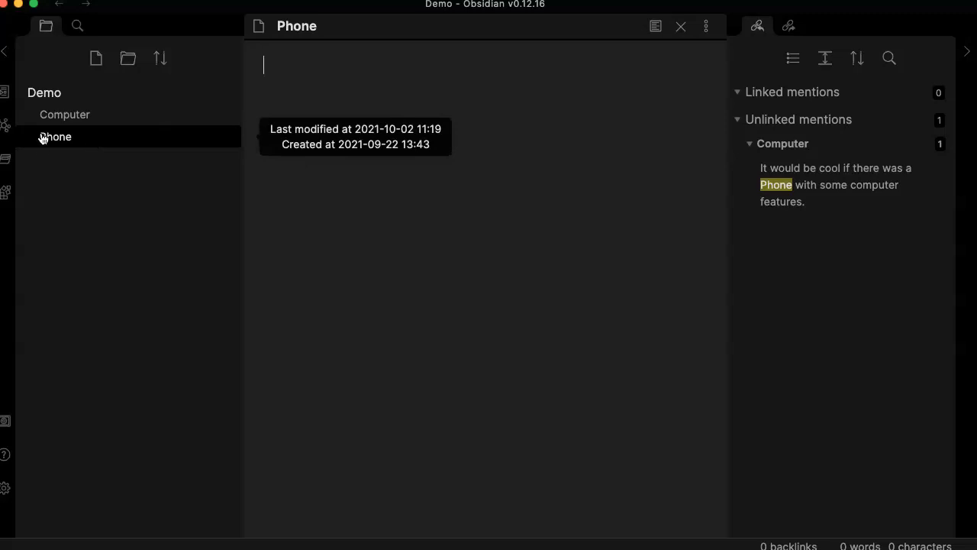
{"action": "mouse_move", "coordinate": [864, 188]}
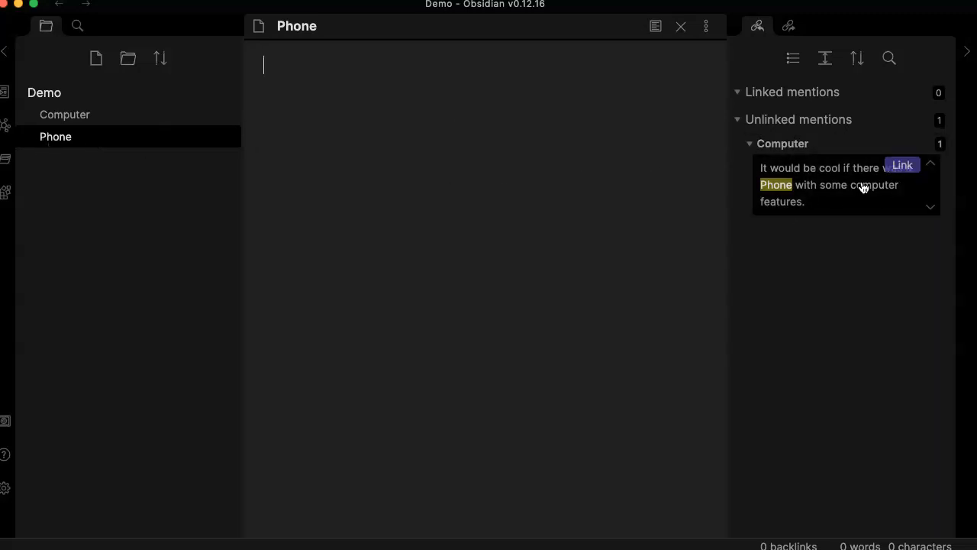
{"action": "left_click", "coordinate": [740, 120]}
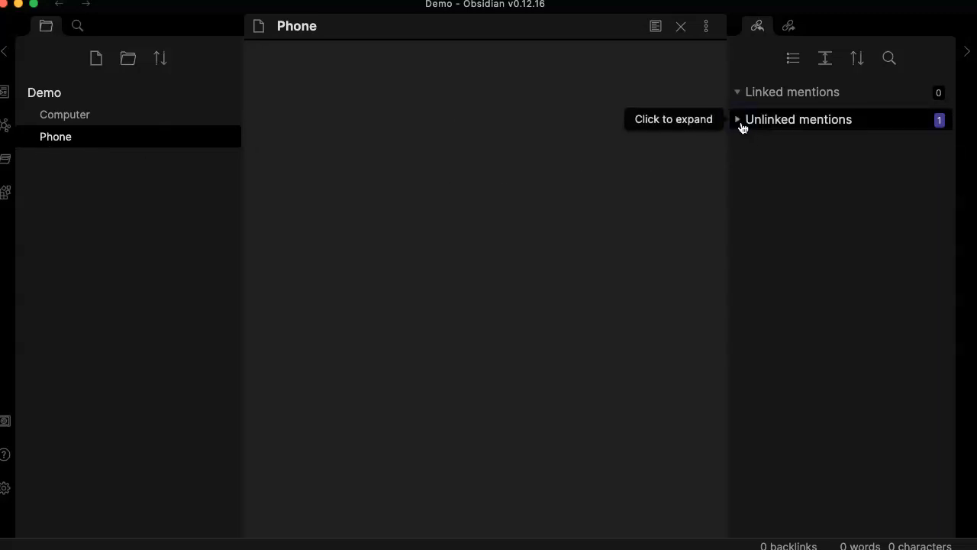
{"action": "left_click", "coordinate": [740, 122]}
{"action": "mouse_move", "coordinate": [807, 188]}
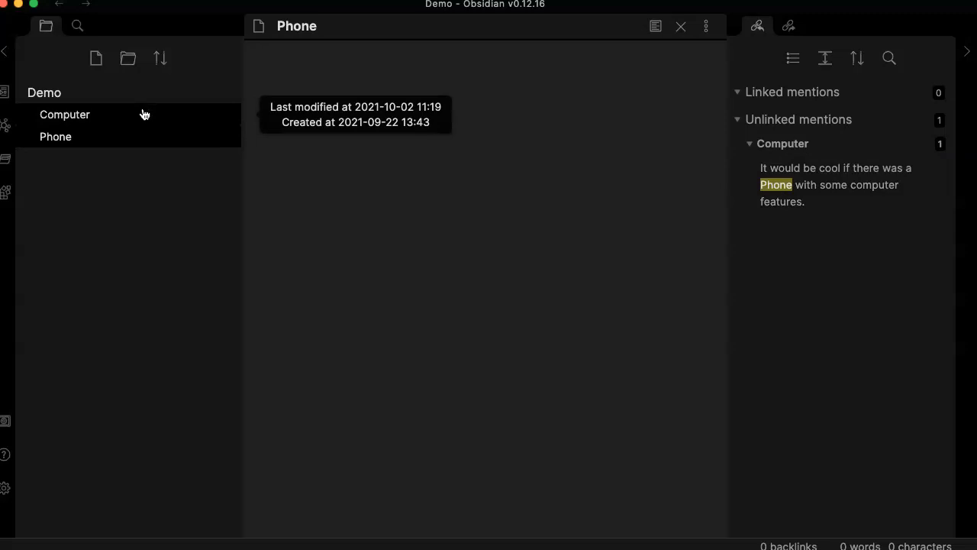
{"action": "mouse_move", "coordinate": [763, 190]}
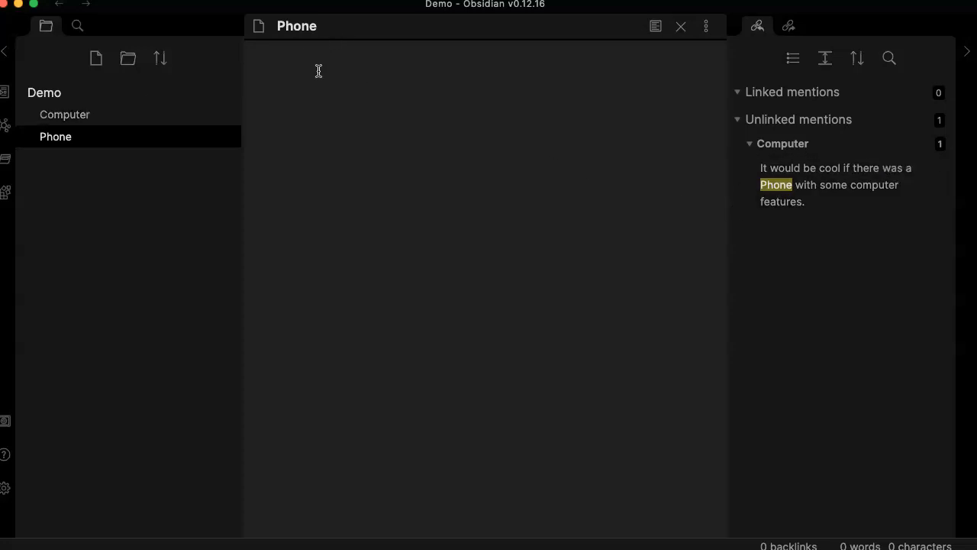
Create a new note titled Screen containing the plain text "Phone"
{"action": "double_click", "coordinate": [297, 26]}
{"action": "key", "text": "super+n"}
{"action": "type", "text": "Scree"}
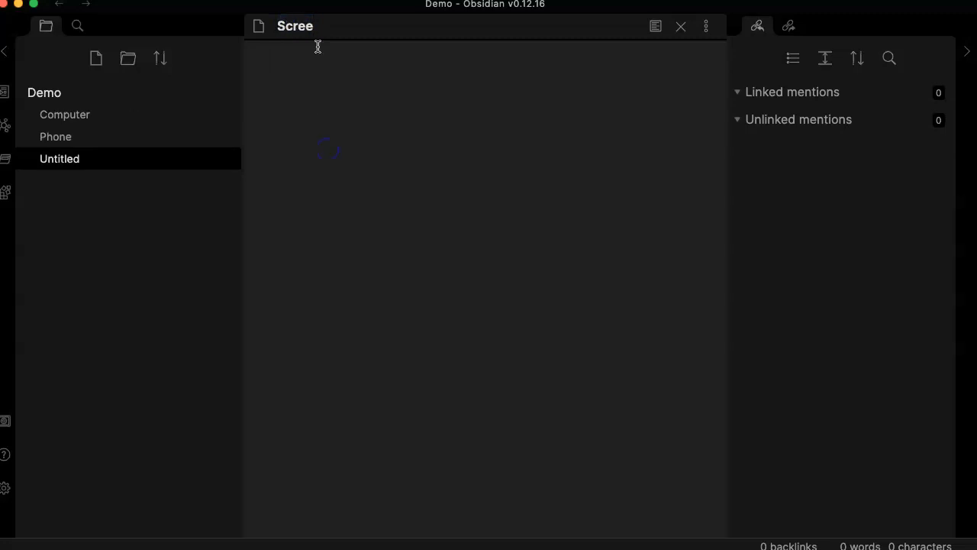
{"action": "type", "text": "n"}
{"action": "key", "text": "Return"}
{"action": "type", "text": "Phone"}
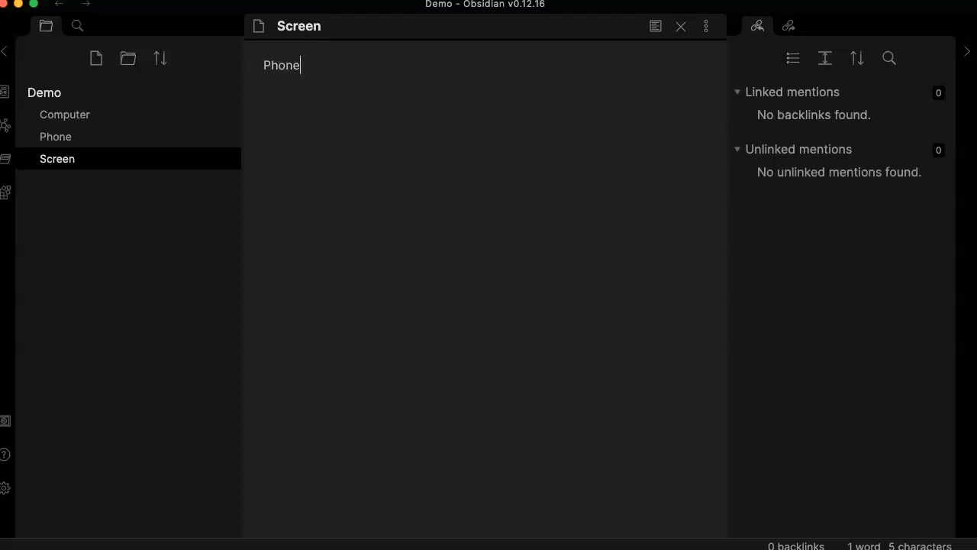
Review the Computer and Screen entries in the Phone note's unlinked mentions and open the Screen mention at its source
{"action": "left_click", "coordinate": [95, 145]}
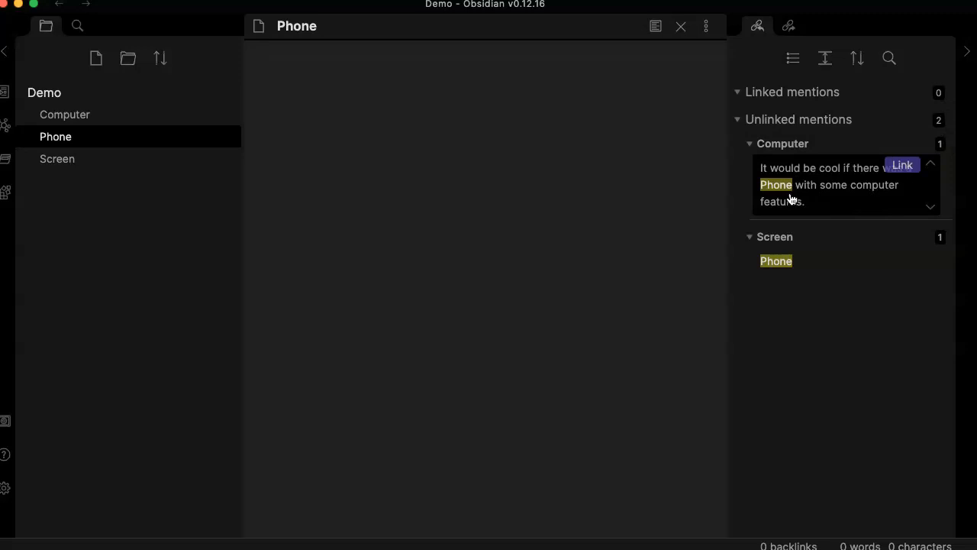
{"action": "left_click", "coordinate": [750, 145]}
{"action": "left_click", "coordinate": [751, 172]}
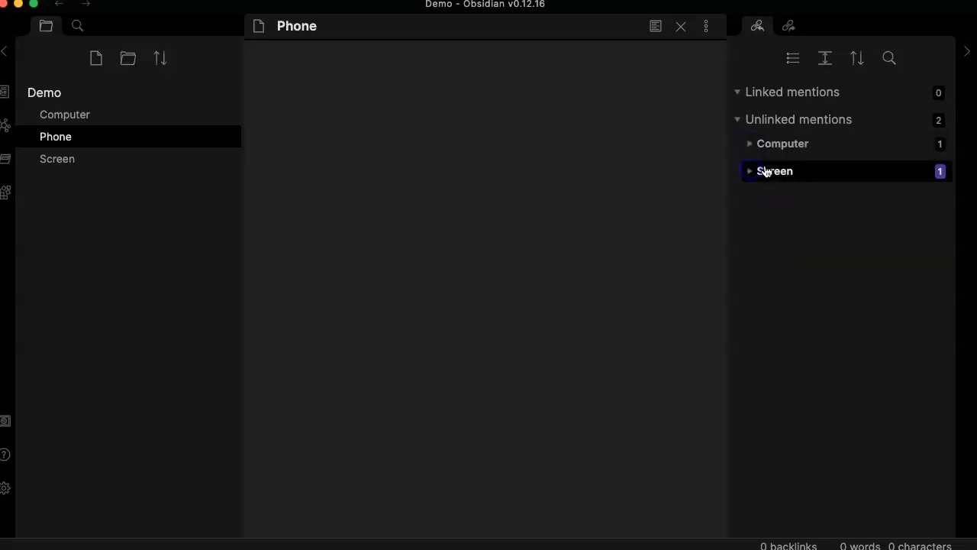
{"action": "left_click", "coordinate": [750, 172]}
{"action": "left_click", "coordinate": [781, 198]}
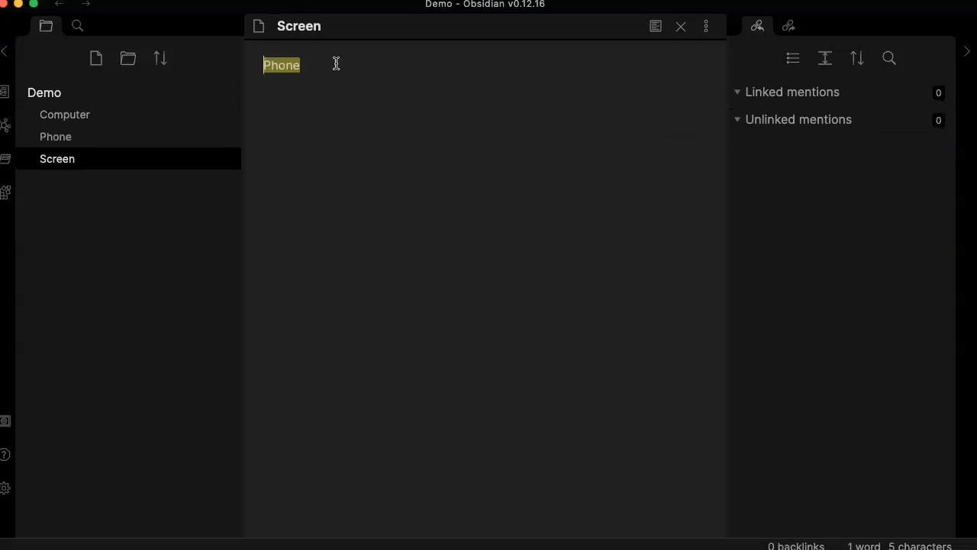
{"action": "left_click", "coordinate": [416, 76]}
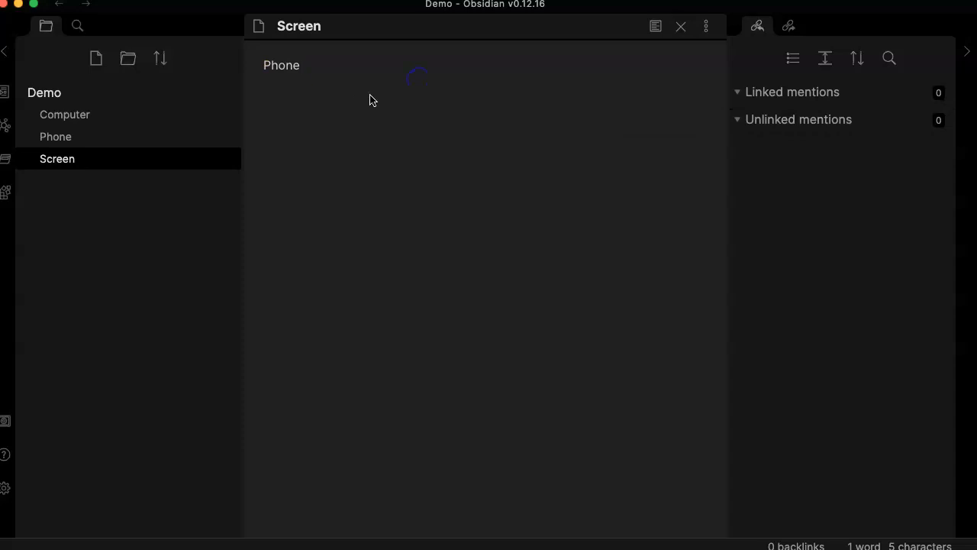
Return to the Phone note, convert the unlinked mention from Screen into a link, and check it in the Screen note
{"action": "key", "text": "alt+super+Left"}
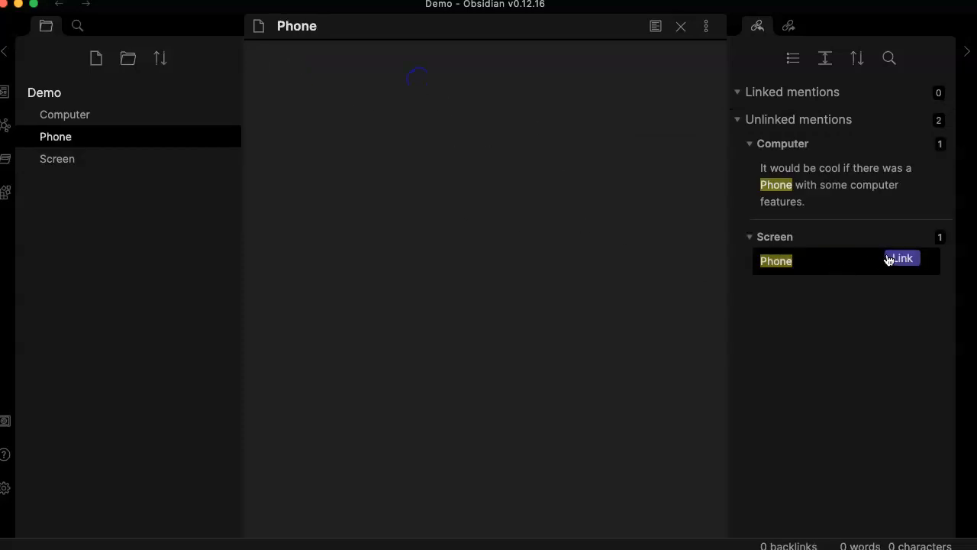
{"action": "left_click", "coordinate": [901, 259]}
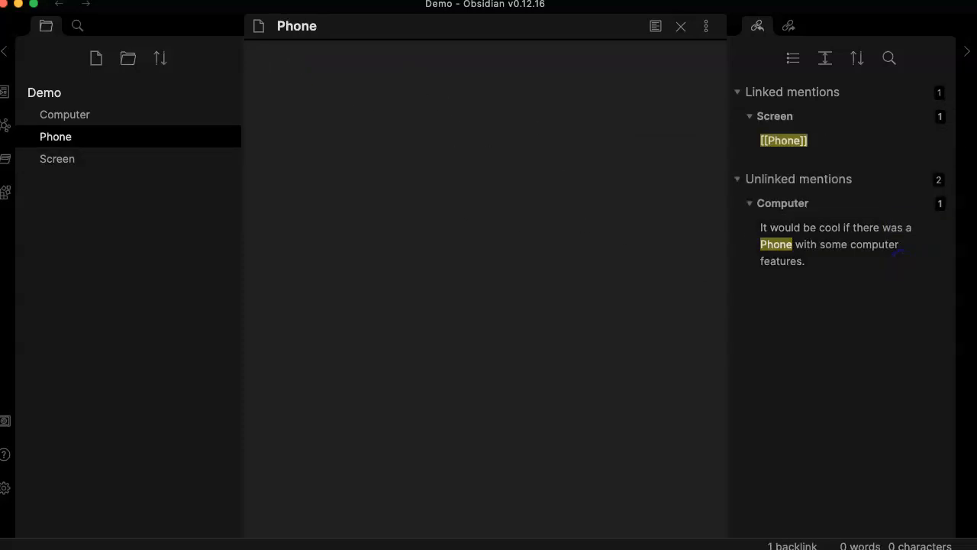
{"action": "left_click", "coordinate": [95, 166]}
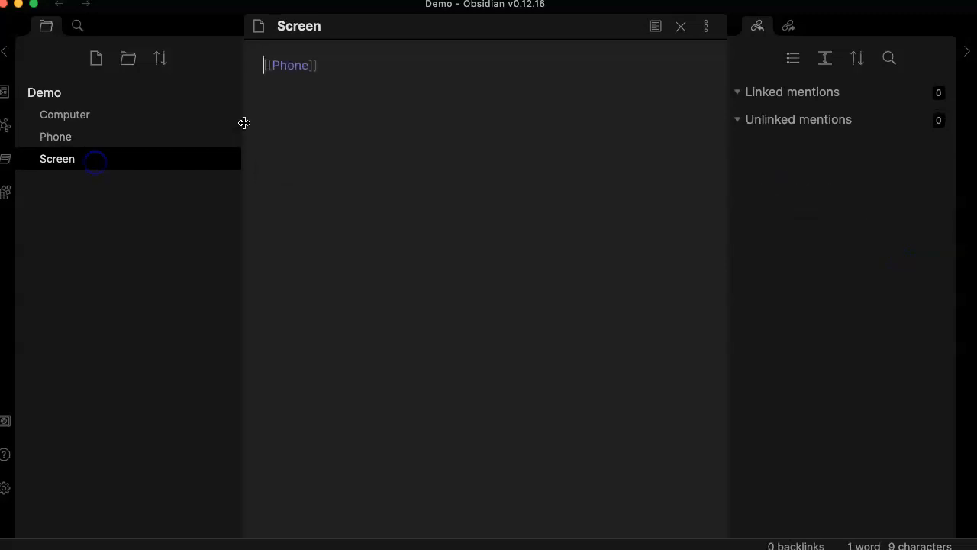
Follow the [[Phone]] link, turn on extra context for the Phone note's backlinks, and reopen the Screen note
{"action": "left_click", "coordinate": [296, 67], "text": "super"}
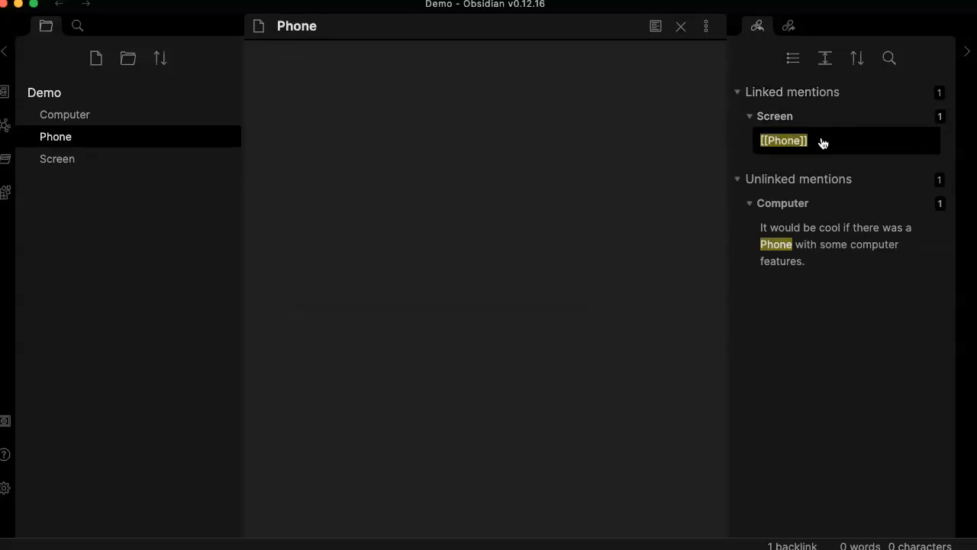
{"action": "left_click", "coordinate": [825, 58]}
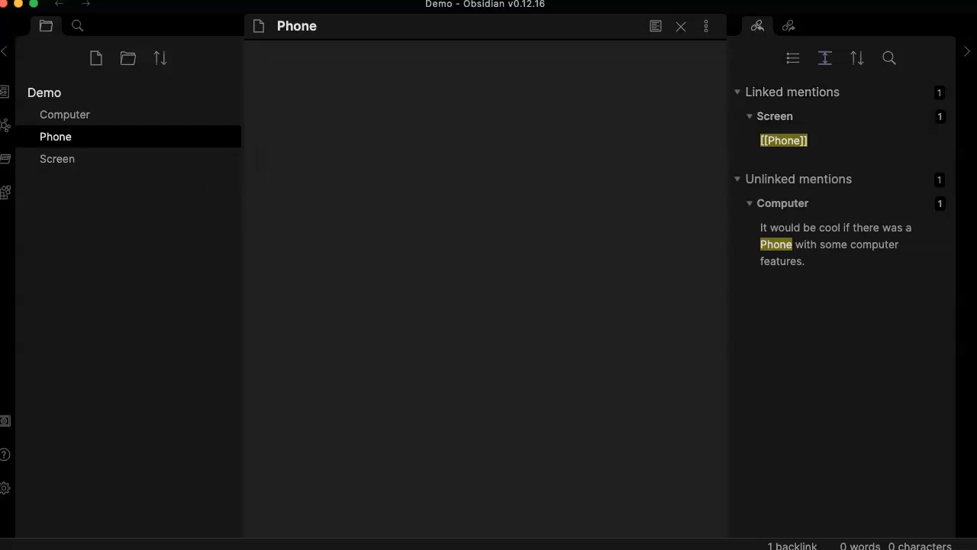
{"action": "left_click", "coordinate": [84, 159]}
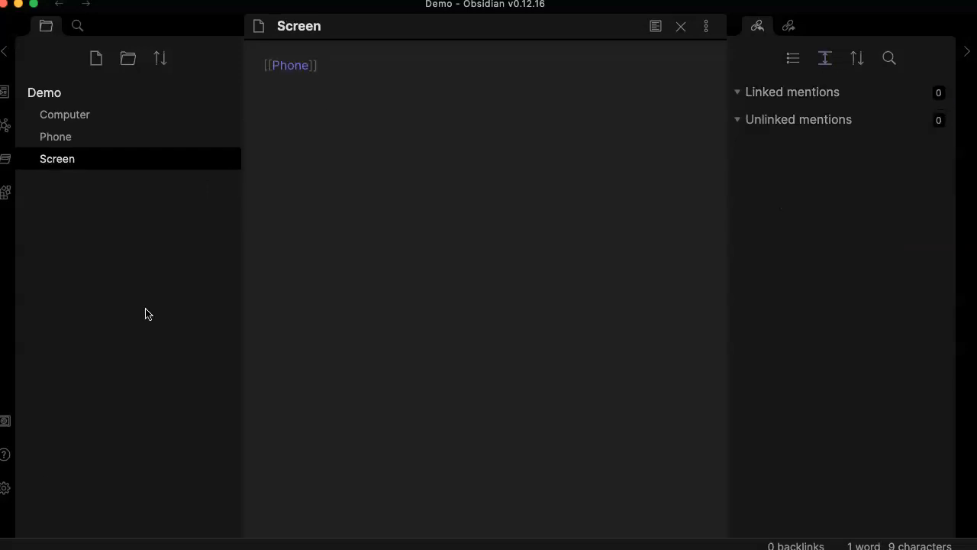
Create a new note titled Keyboard
{"action": "left_click", "coordinate": [96, 58]}
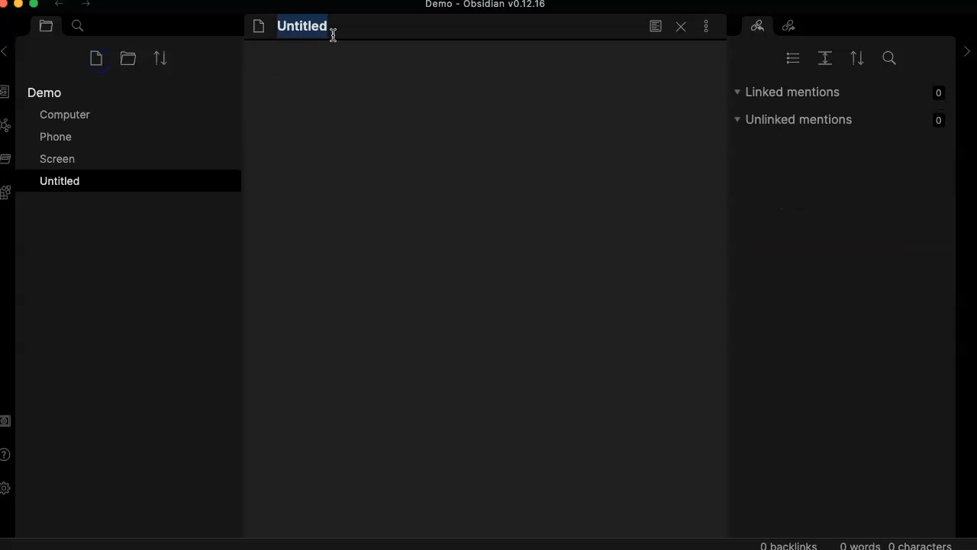
{"action": "type", "text": "Keyboard"}
{"action": "key", "text": "Return"}
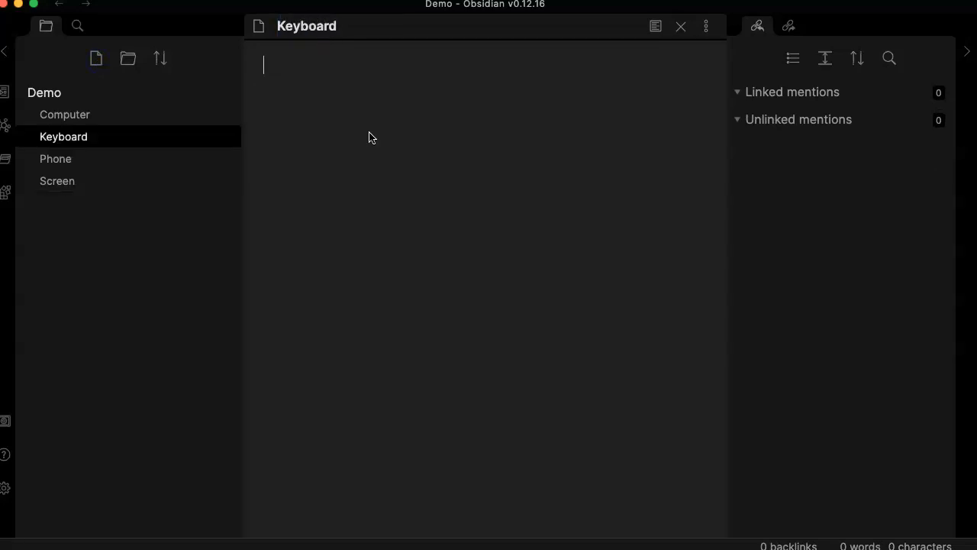
Write "It would be cool to have phones with a keyboard" in the Keyboard note
{"action": "type", "text": "It would be cool to have a phone"}
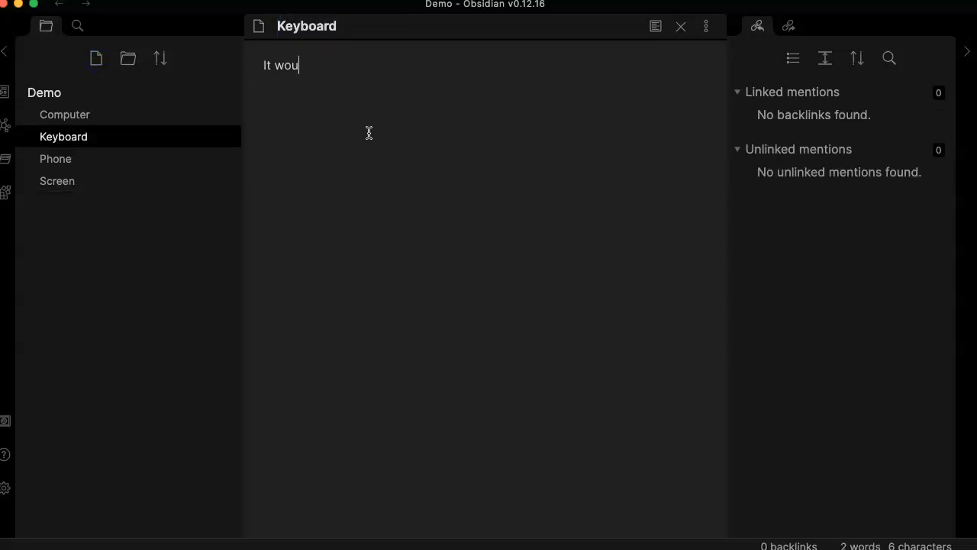
{"action": "key", "text": "BackSpace"}
{"action": "key", "text": "BackSpace"}
{"action": "key", "text": "BackSpace"}
{"action": "key", "text": "BackSpace"}
{"action": "key", "text": "BackSpace"}
{"action": "key", "text": "BackSpace"}
{"action": "key", "text": "BackSpace"}
{"action": "type", "text": "phones with a keyboard"}
{"action": "key", "text": "Return"}
{"action": "left_click", "coordinate": [317, 116]}
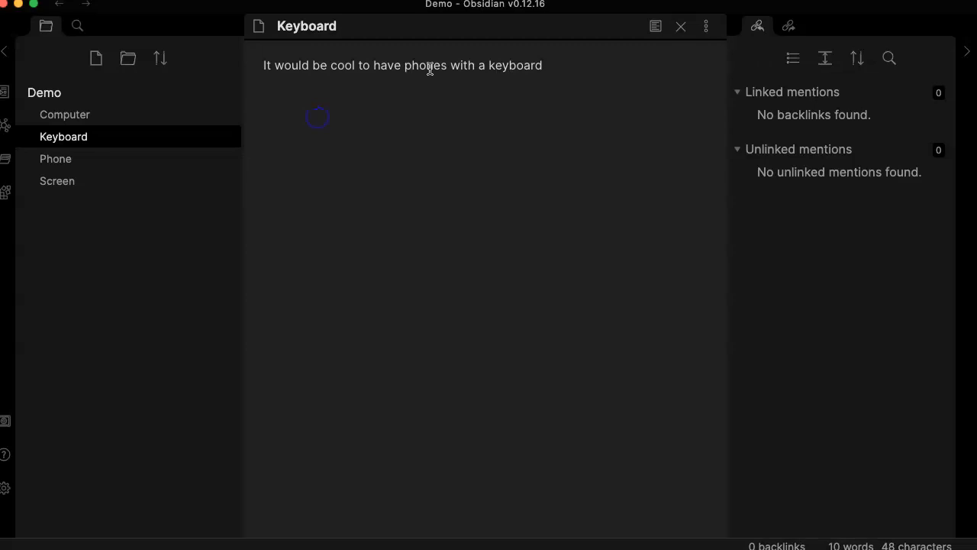
Check the Phone note's unlinked mentions for the plural "phones" in the Keyboard note
{"action": "left_click", "coordinate": [448, 68]}
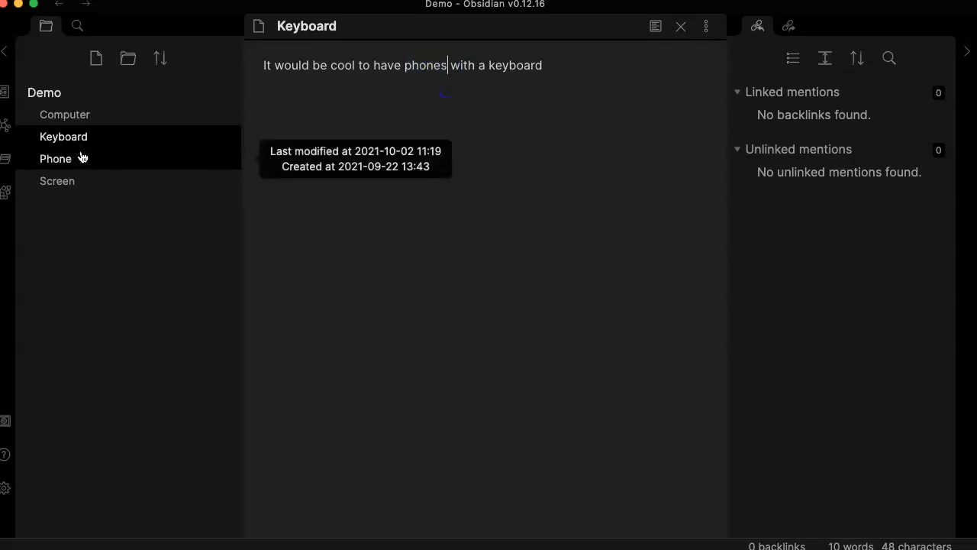
{"action": "left_click", "coordinate": [82, 157]}
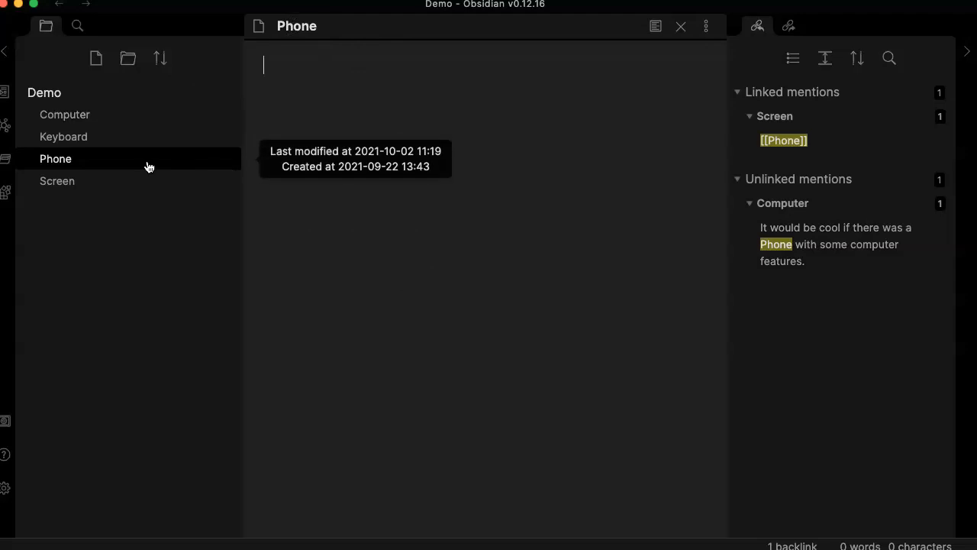
Change "phones" to "phone" in the Keyboard note and recheck the Phone note's unlinked mentions
{"action": "left_click", "coordinate": [101, 141]}
{"action": "left_click", "coordinate": [446, 65]}
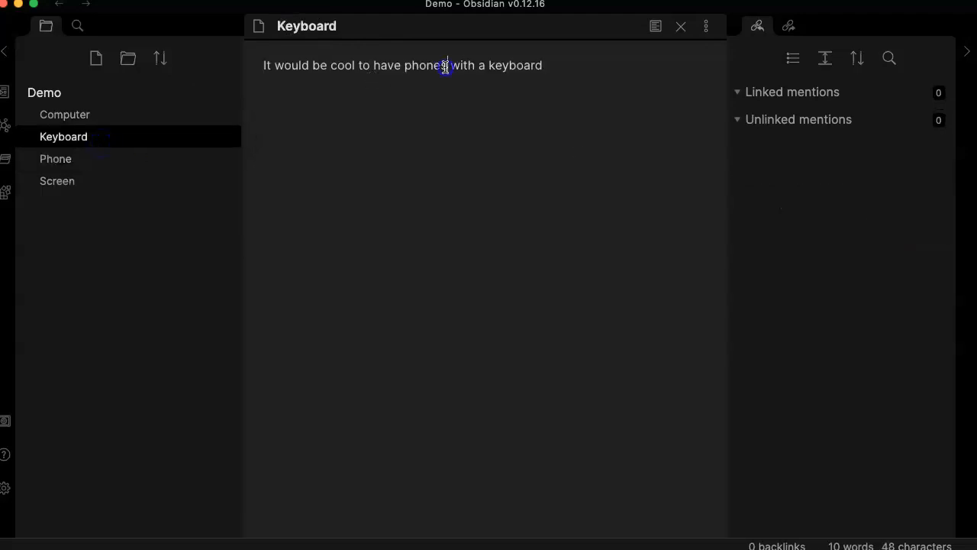
{"action": "key", "text": "BackSpace"}
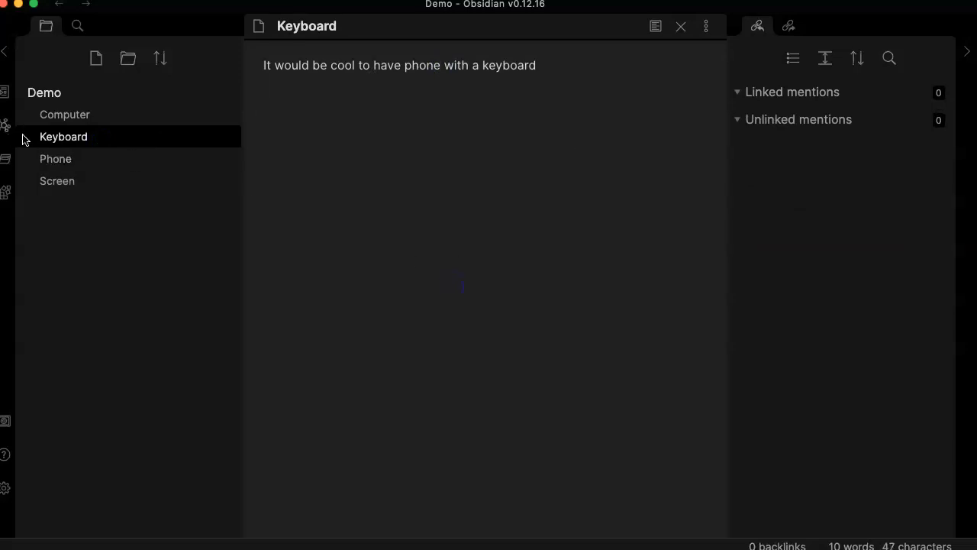
{"action": "left_click", "coordinate": [165, 168]}
{"action": "mouse_move", "coordinate": [890, 329]}
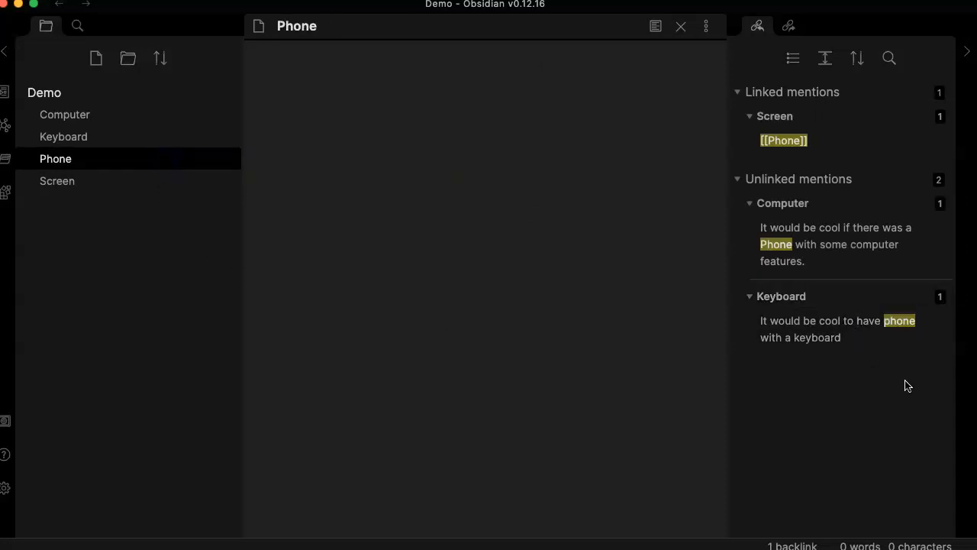